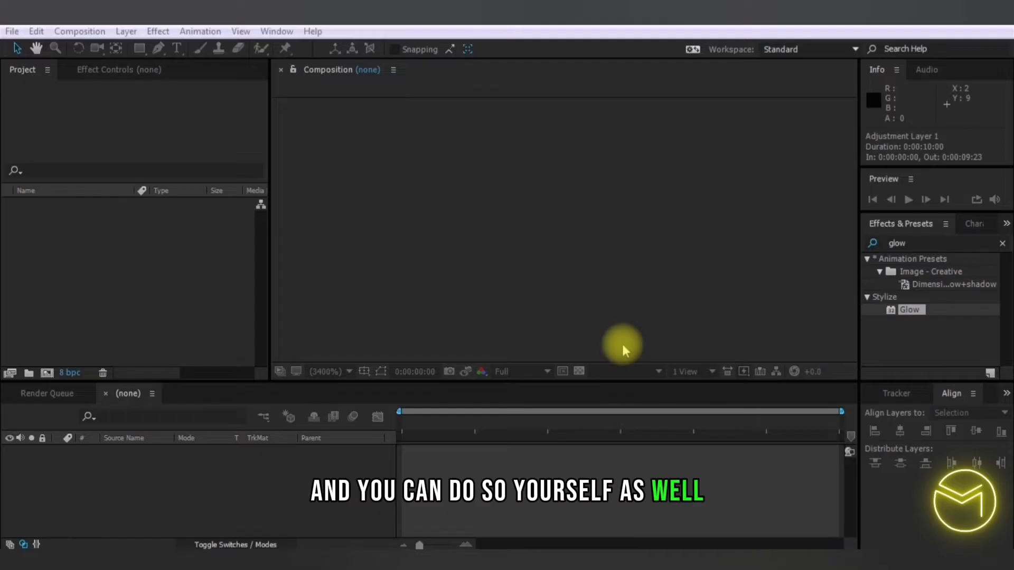
Create Comp 1 as a black 1920×1080 HDTV 24 fps composition with the proportional grid shown.
left_click(64, 33)
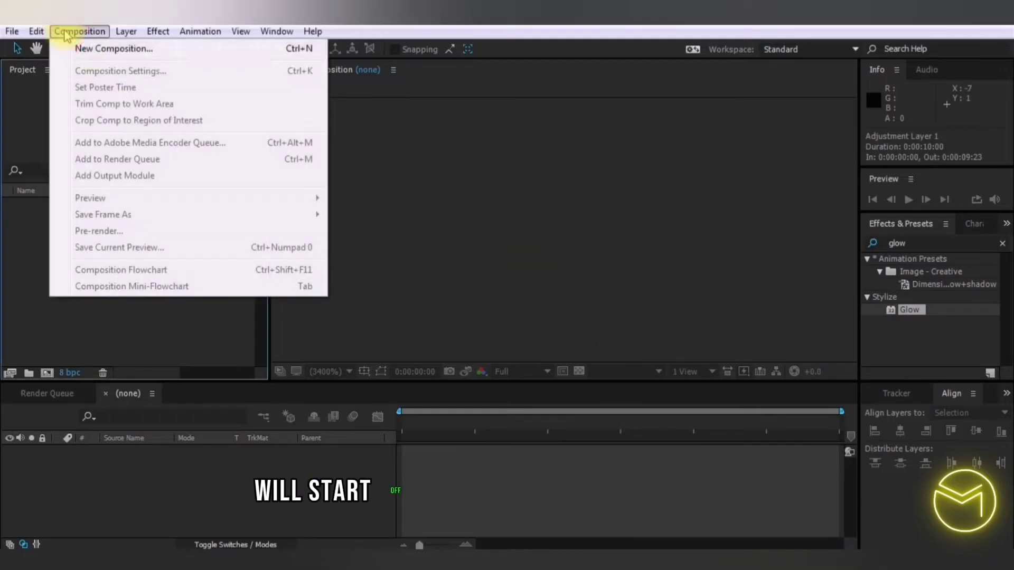
left_click(84, 44)
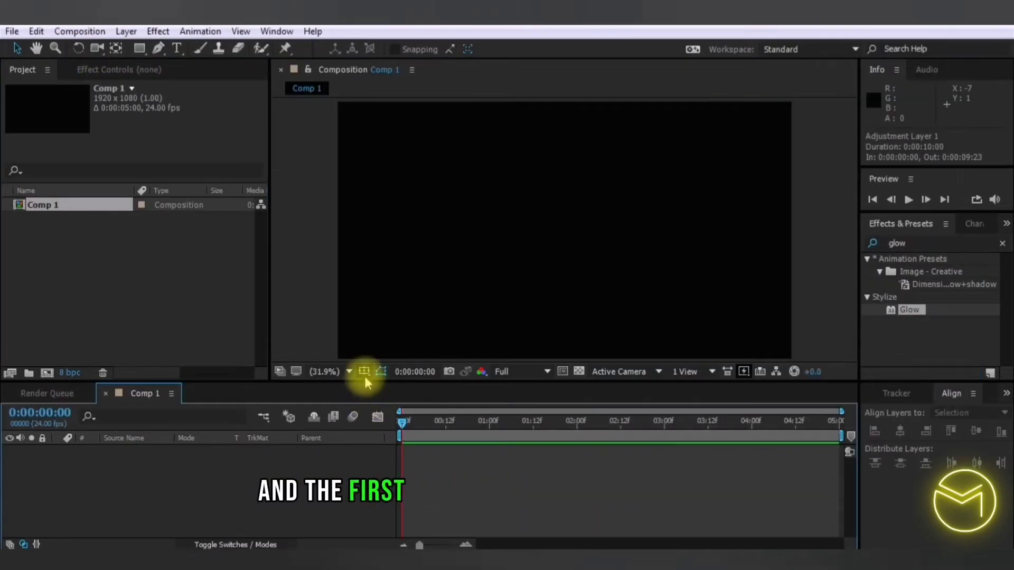
left_click(364, 373)
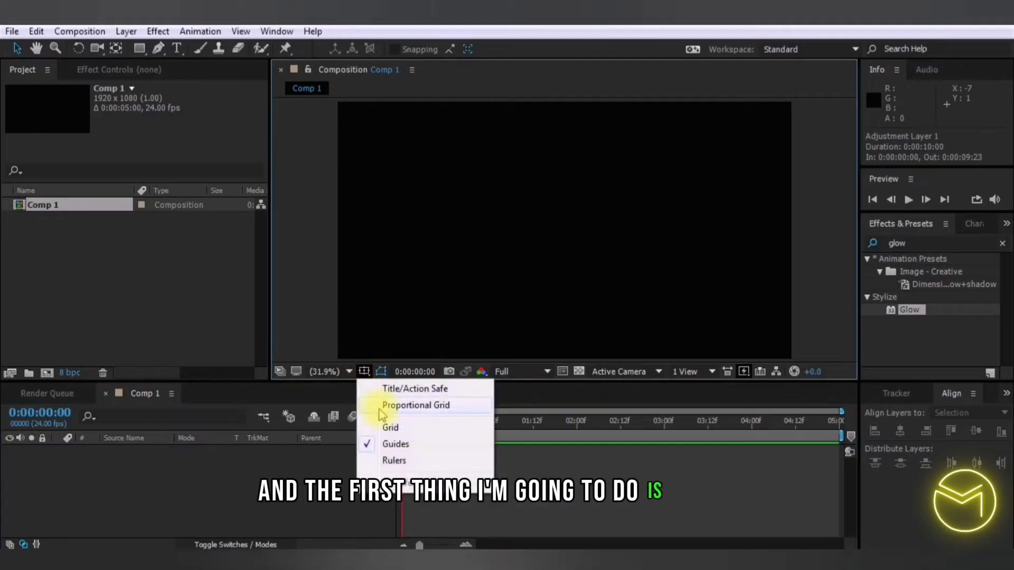
left_click(380, 409)
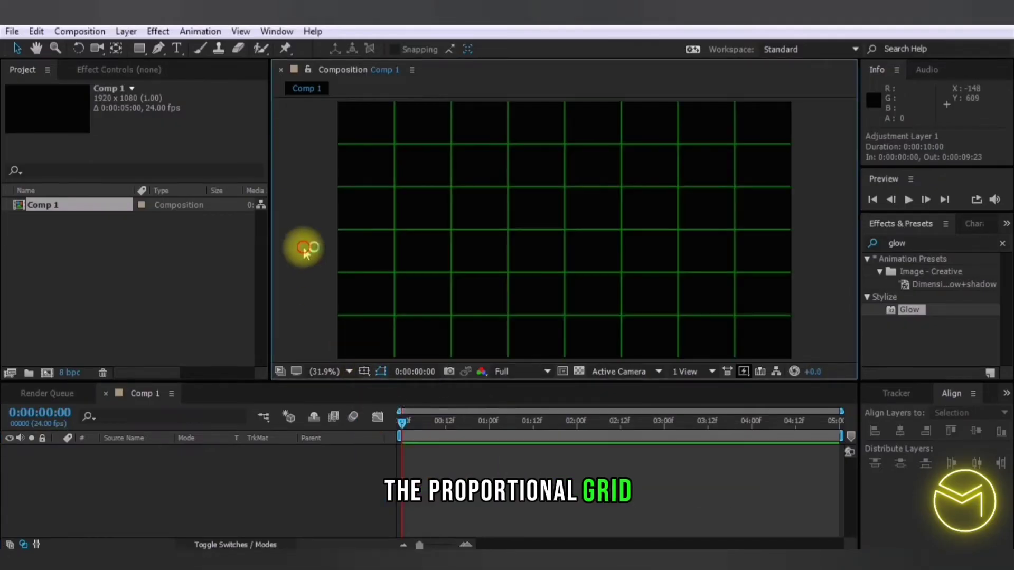
left_click(192, 468)
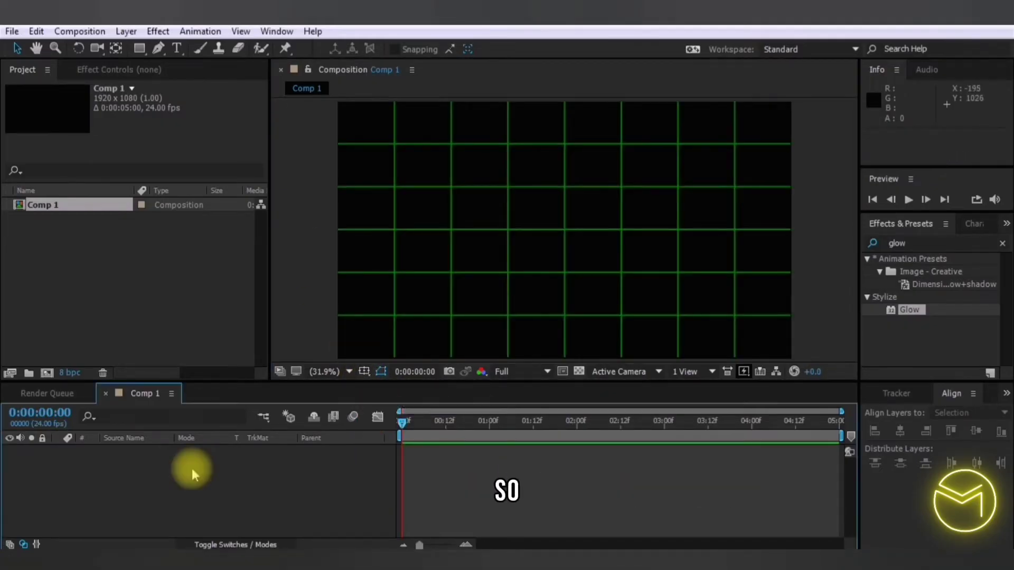
Draw a closed four-corner rectangle path on the grid with the Pen tool.
left_click(158, 48)
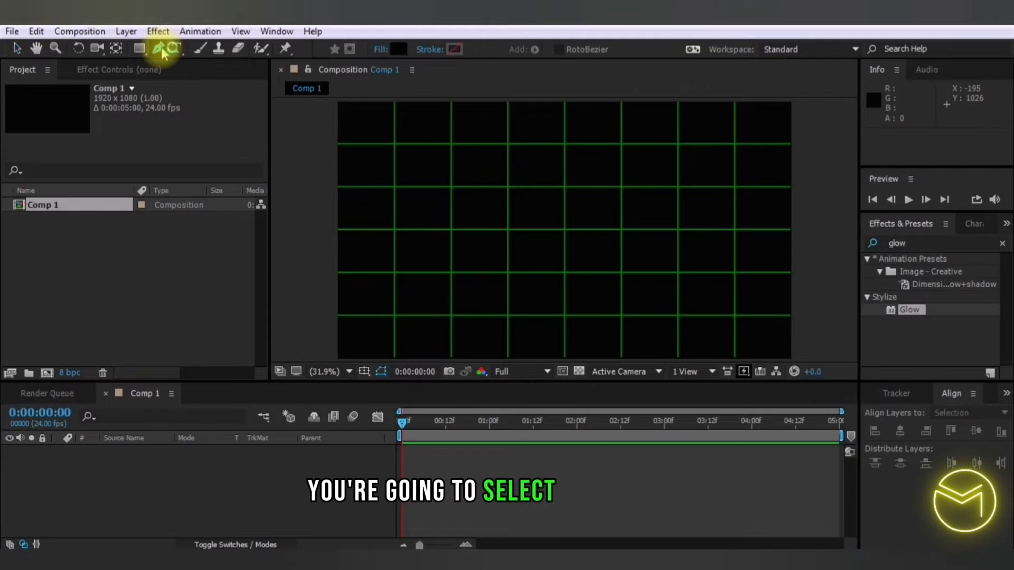
left_click(395, 143)
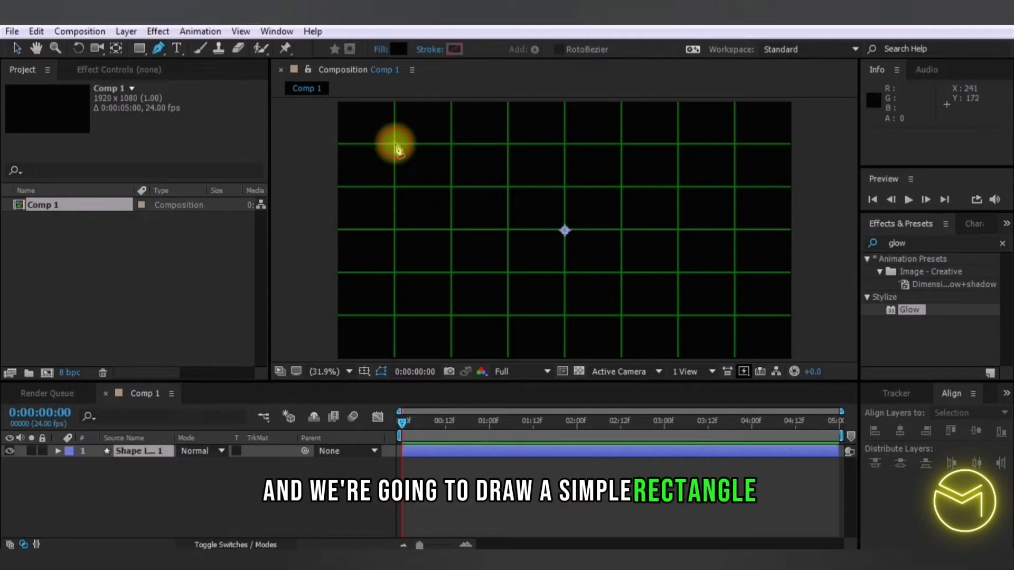
left_click(394, 315)
left_click(734, 315)
left_click(734, 143)
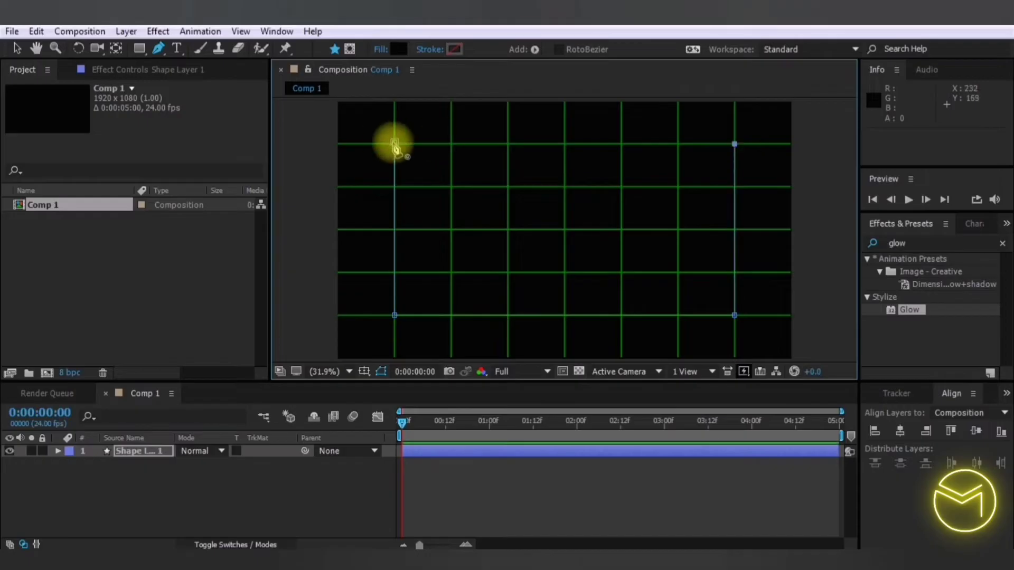
left_click(394, 143)
Give the rectangle a white ffffff 10 px stroke and no fill, and clear the Effects search.
left_click(454, 49)
type("ffffff")
left_click(967, 244)
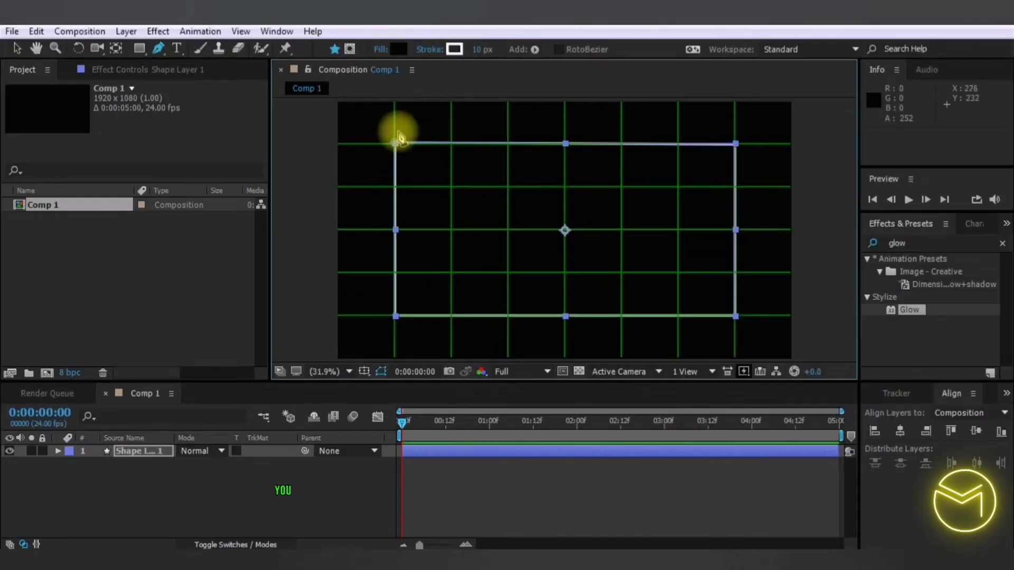
left_click(382, 49)
left_click(613, 231)
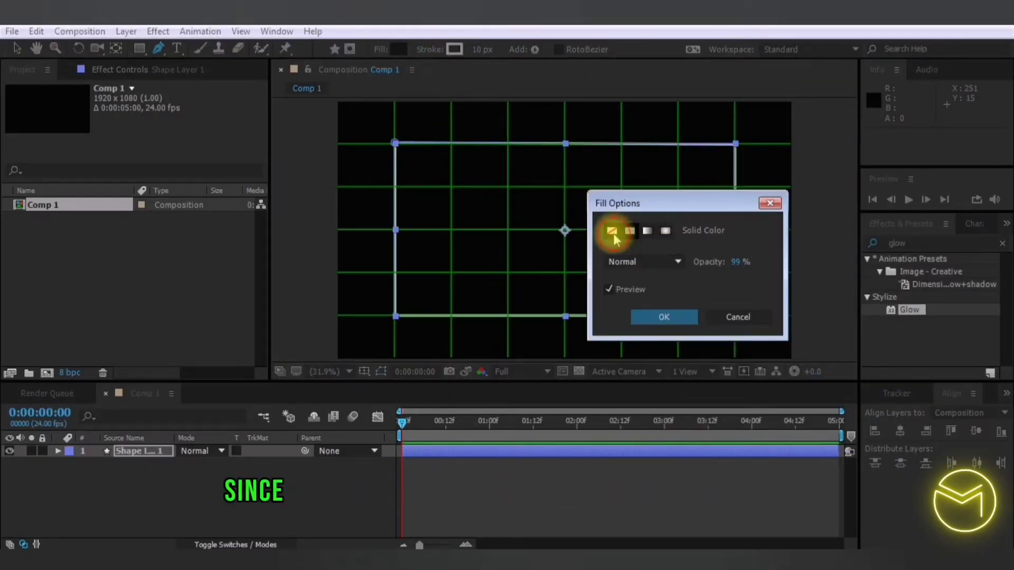
left_click(673, 316)
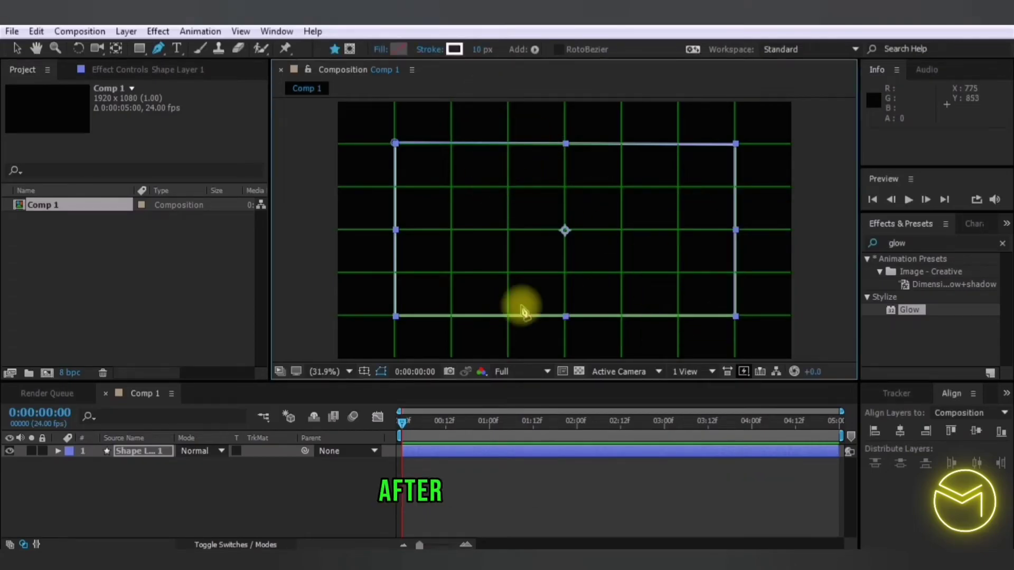
left_click(1001, 243)
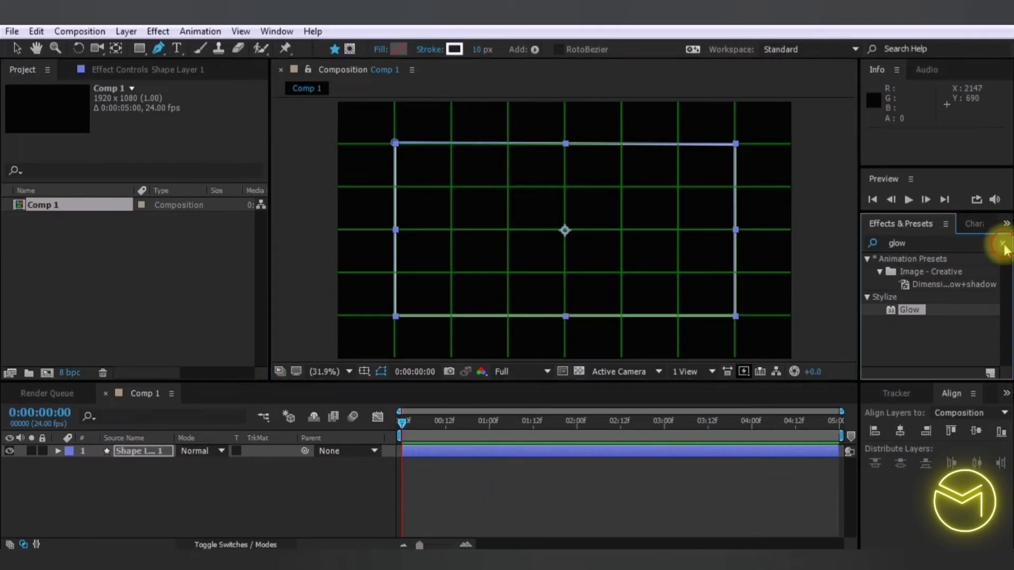
Add a comp-sized black solid layer, Black Solid 1.
left_click(572, 483)
left_click(127, 31)
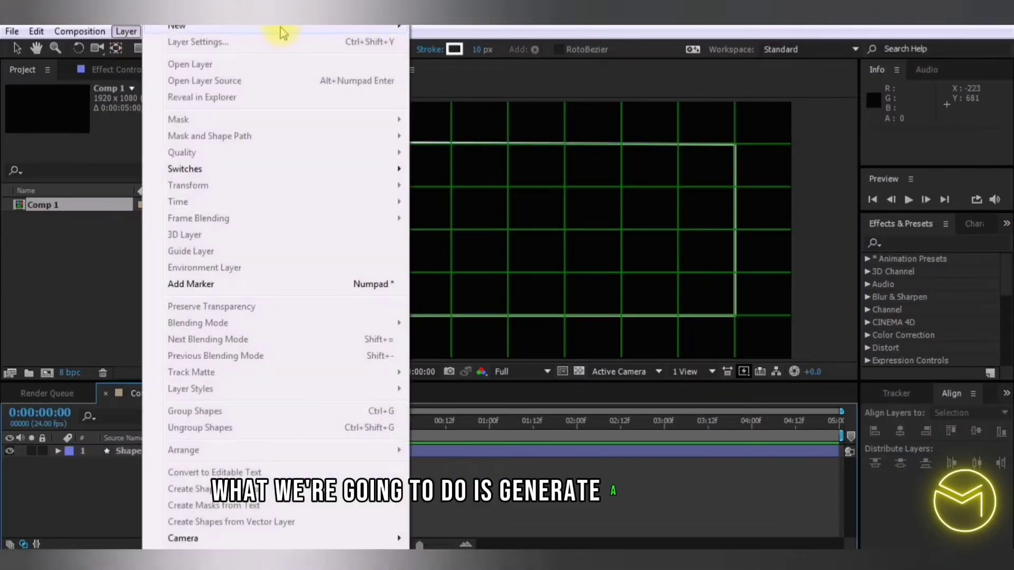
mouse_move(353, 33)
left_click(463, 42)
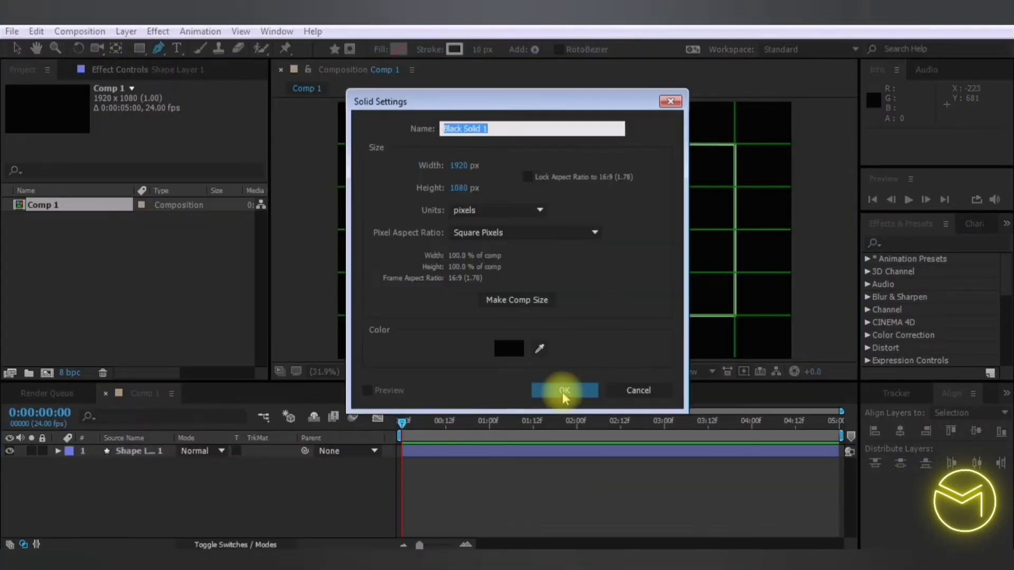
left_click(563, 394)
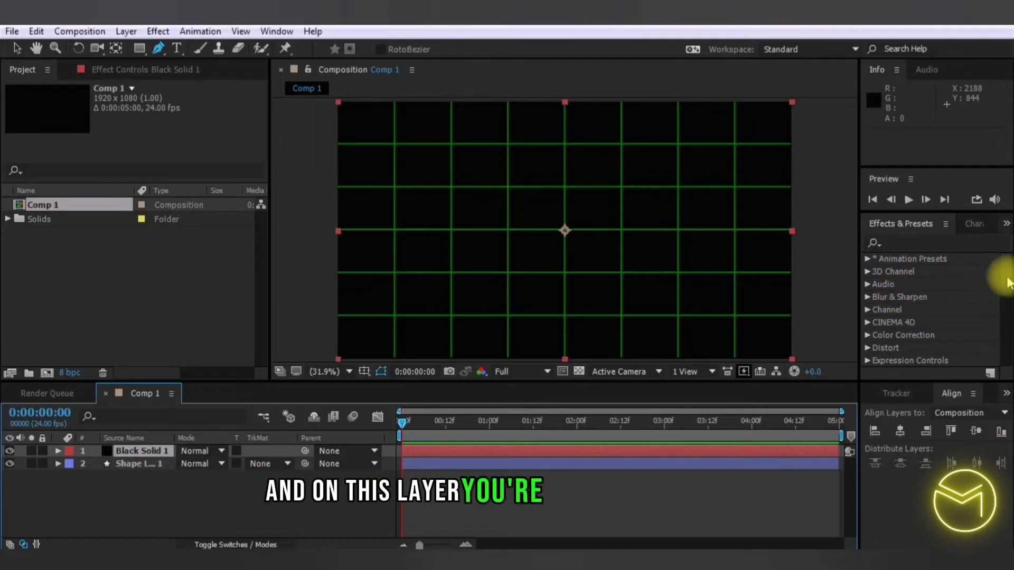
Apply the Video Copilot Saber effect to Black Solid 1.
scroll(1002, 327, "down", 10)
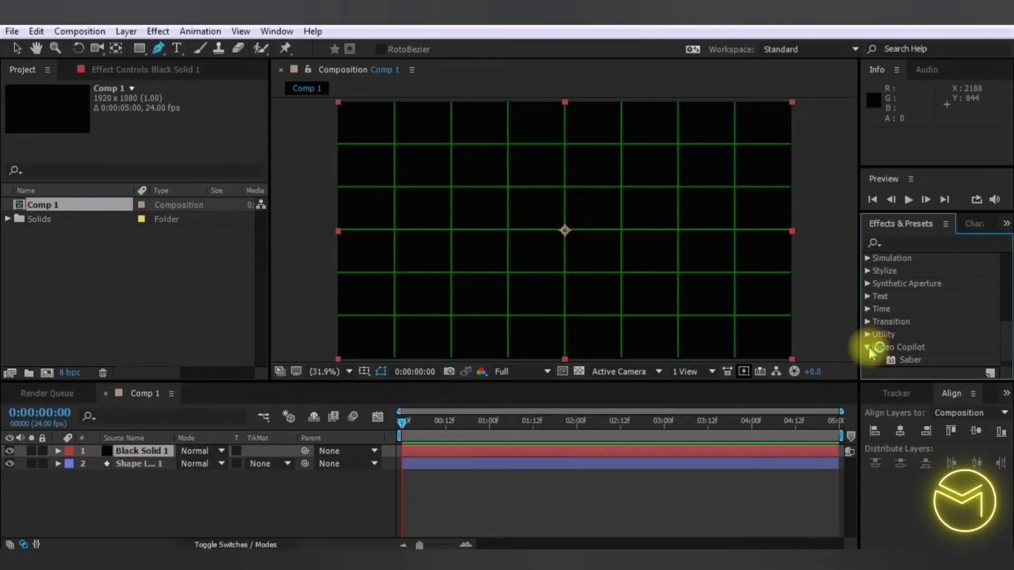
left_click_drag(912, 365, 154, 451)
left_click(150, 452)
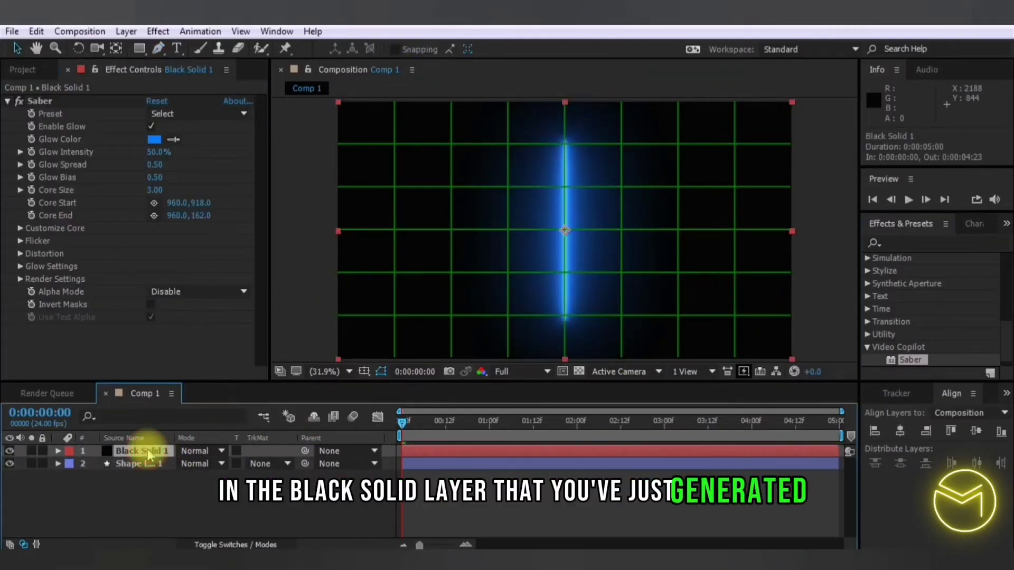
Add a new mask to Black Solid 1 and copy Shape Layer 1's rectangle path.
right_click(149, 453)
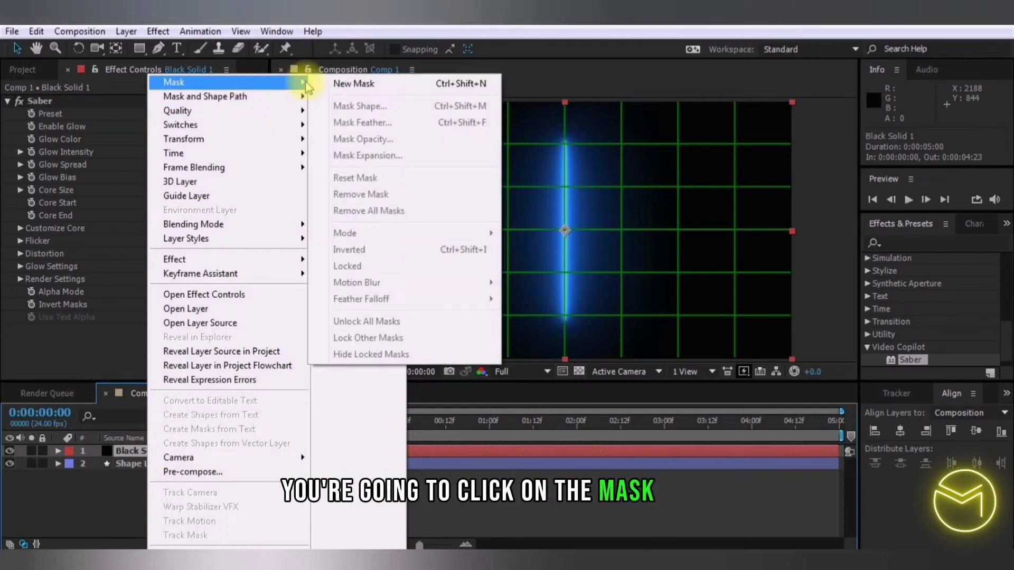
left_click(390, 84)
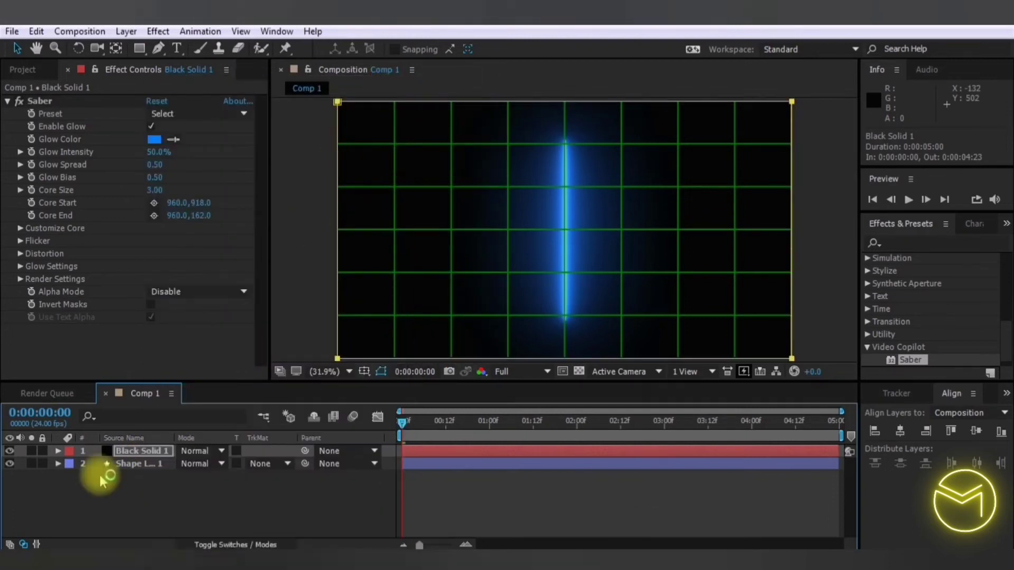
left_click(58, 464)
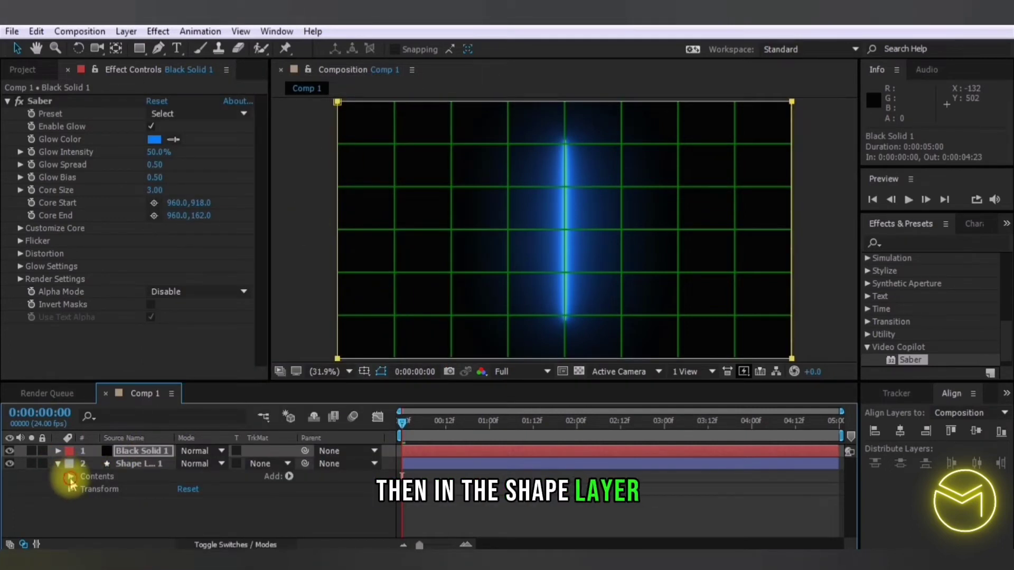
left_click(70, 476)
left_click(83, 491)
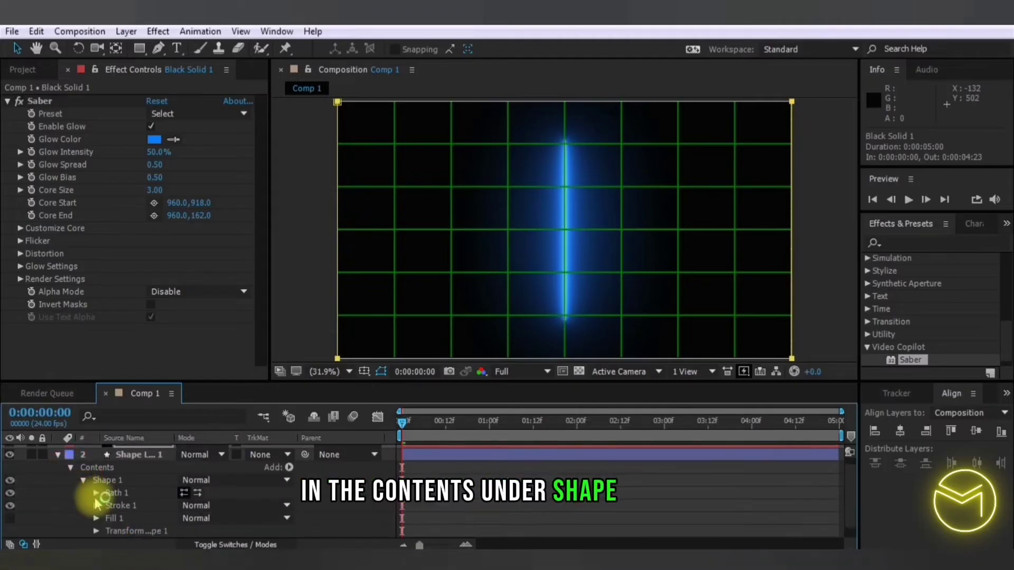
left_click(96, 493)
left_click(137, 506)
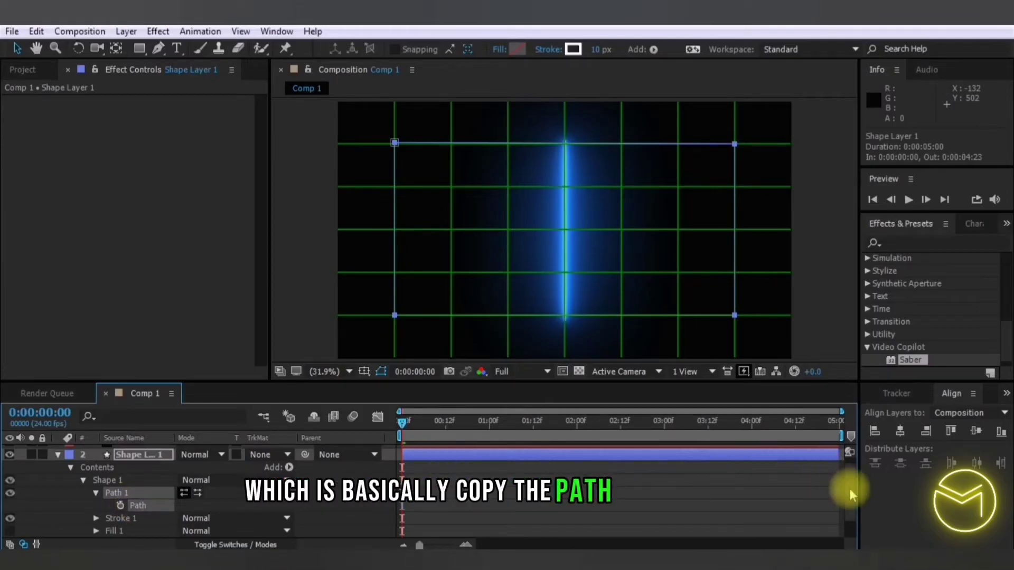
key("ctrl+y")
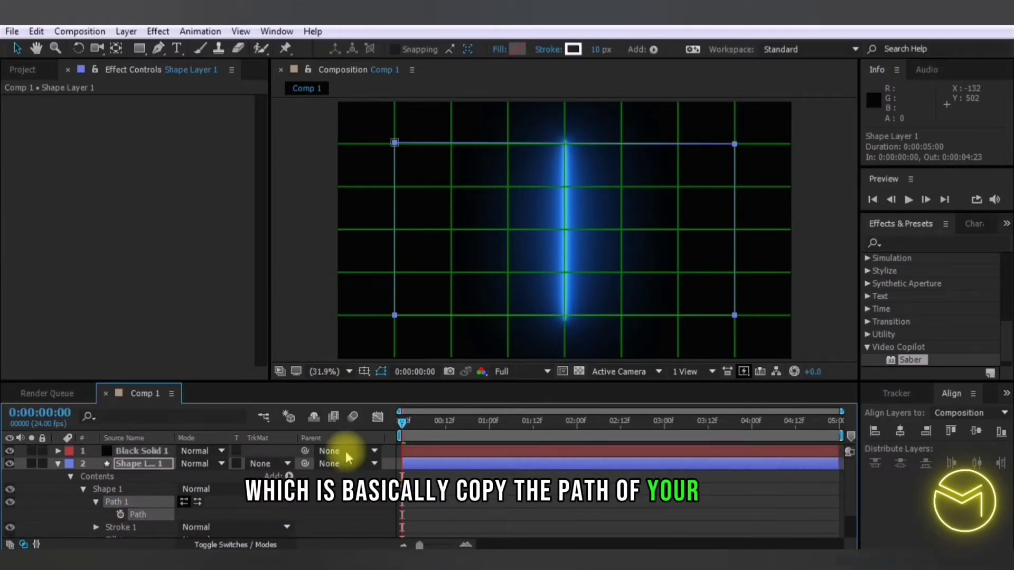
Paste the rectangle path into Black Solid 1's Mask 1 path.
left_click(57, 451)
left_click(70, 464)
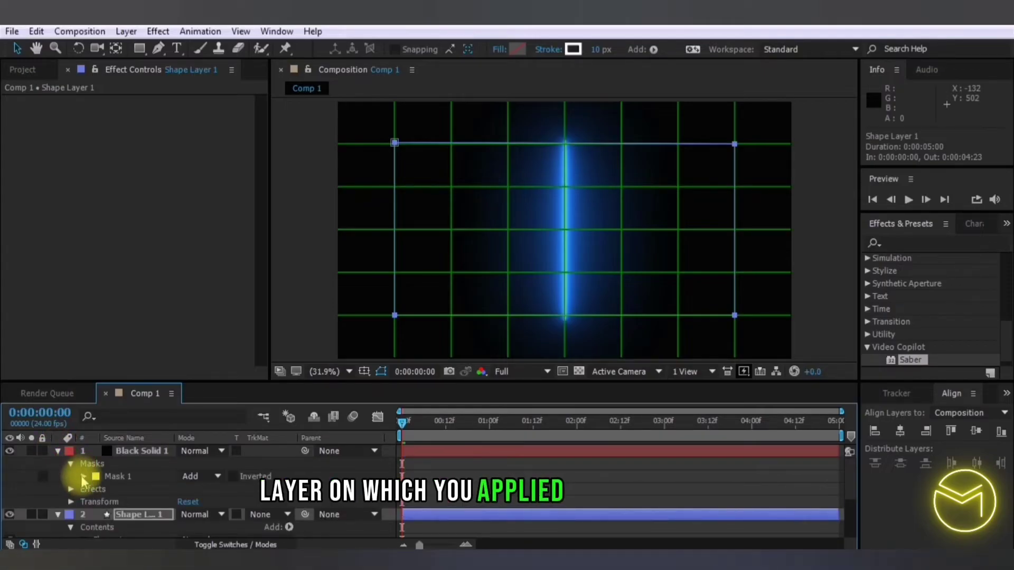
left_click(84, 477)
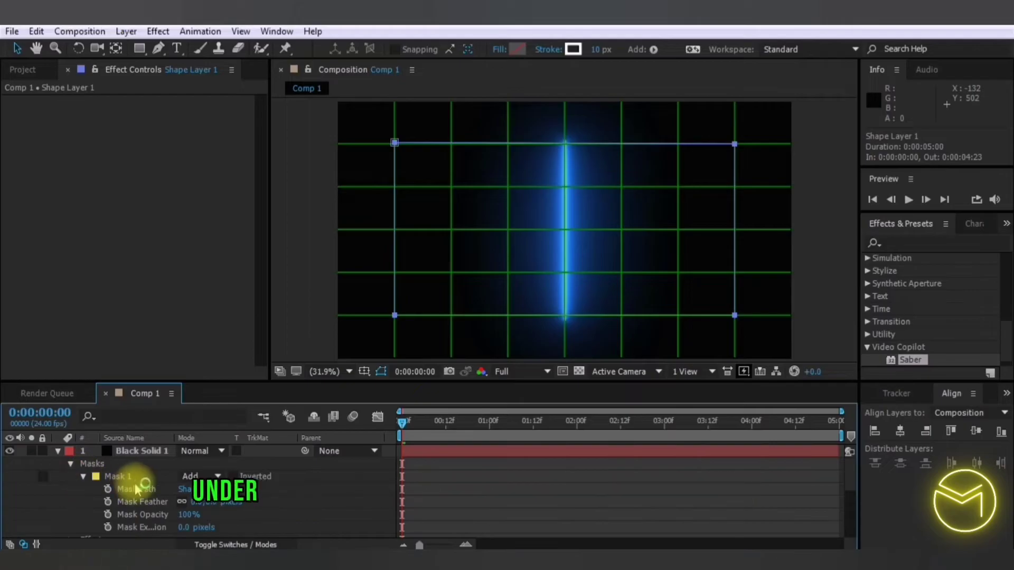
left_click(139, 492)
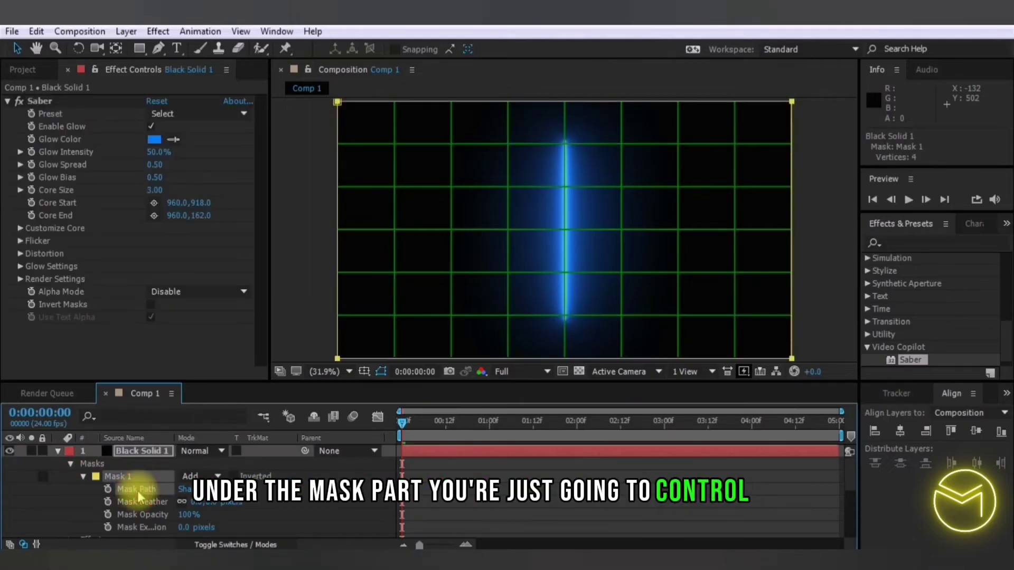
key("ctrl+v")
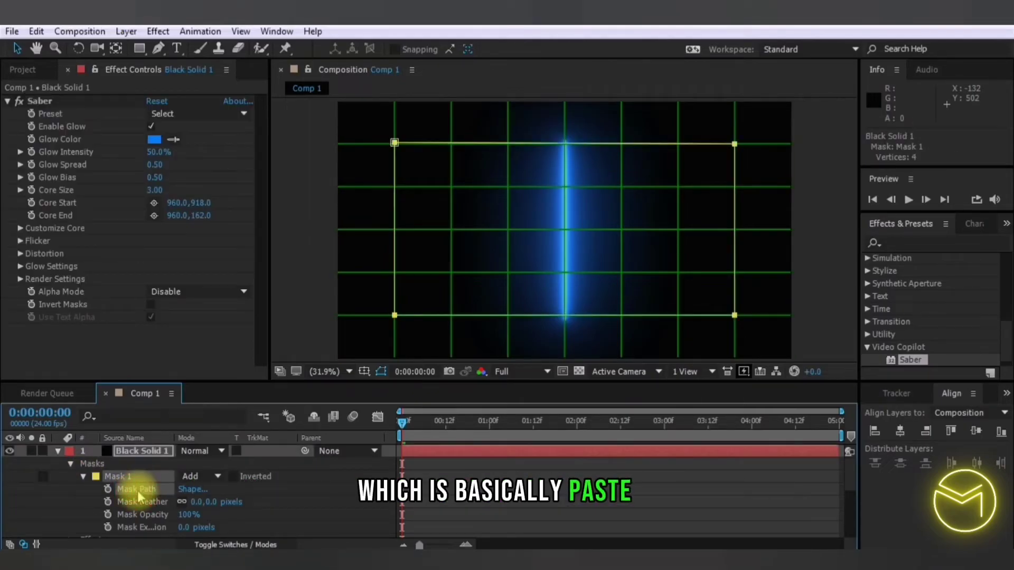
Set Saber's Customize Core Type to Layer Masks and collapse both timeline layers.
left_click(20, 228)
left_click(190, 222)
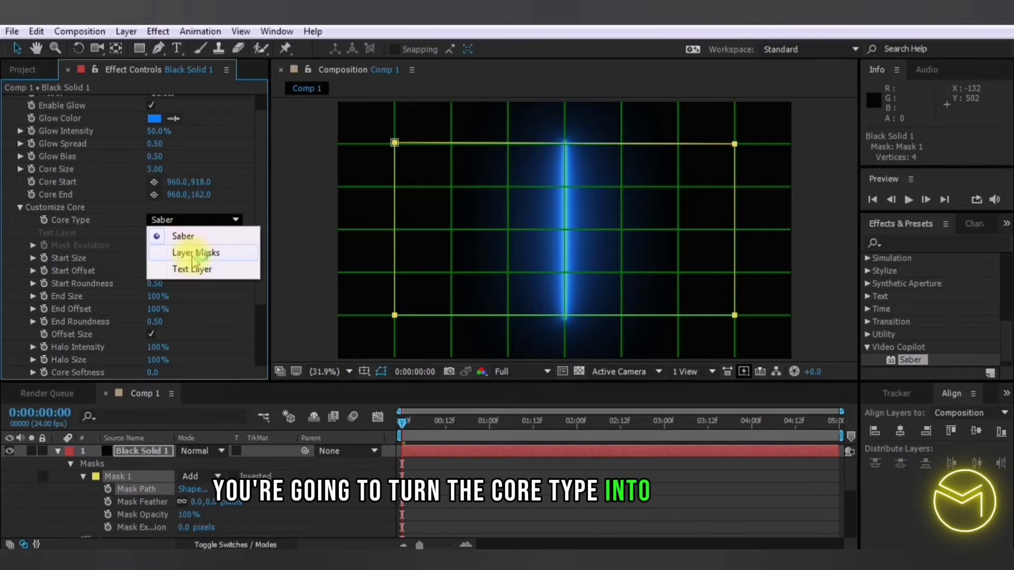
left_click(193, 253)
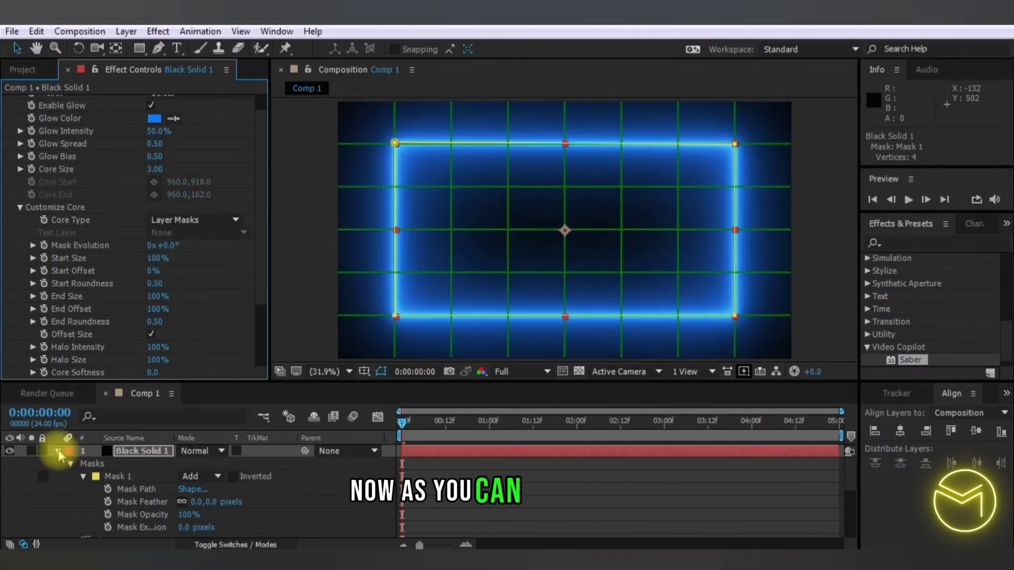
left_click(58, 451)
left_click(58, 464)
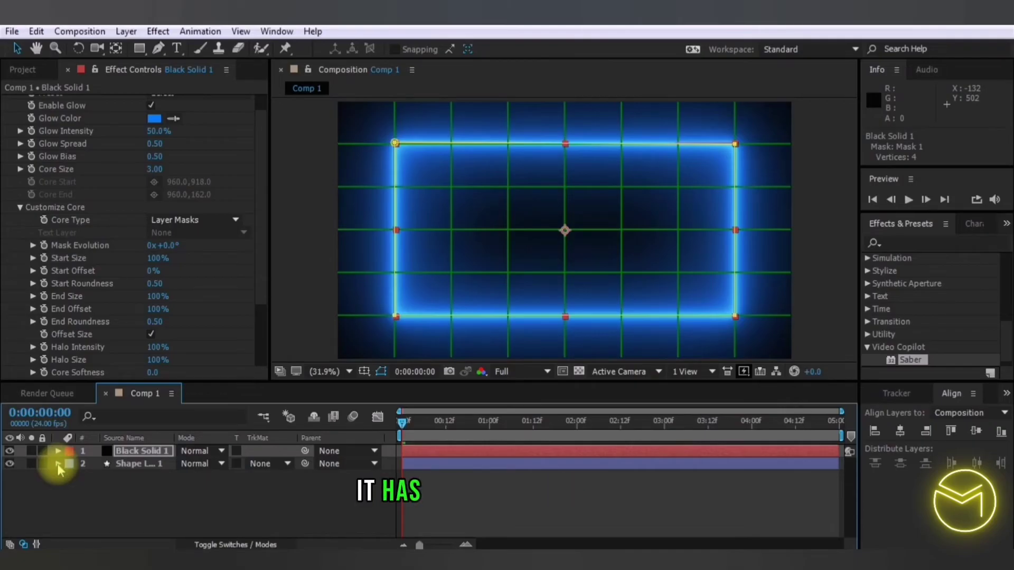
Hide Shape Layer 1 and turn off the proportional grid.
left_click(10, 463)
left_click(364, 371)
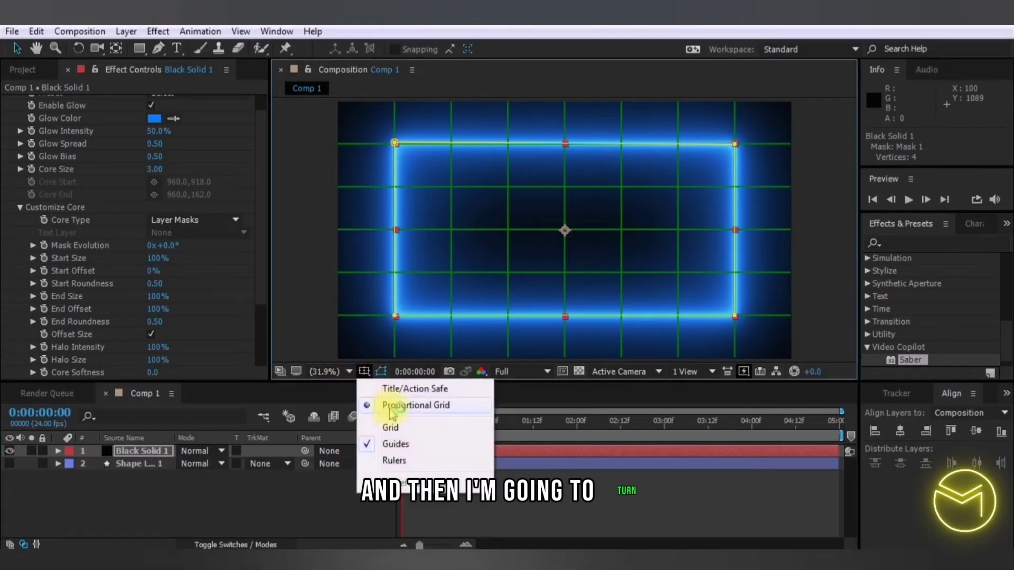
left_click(391, 407)
left_click(273, 523)
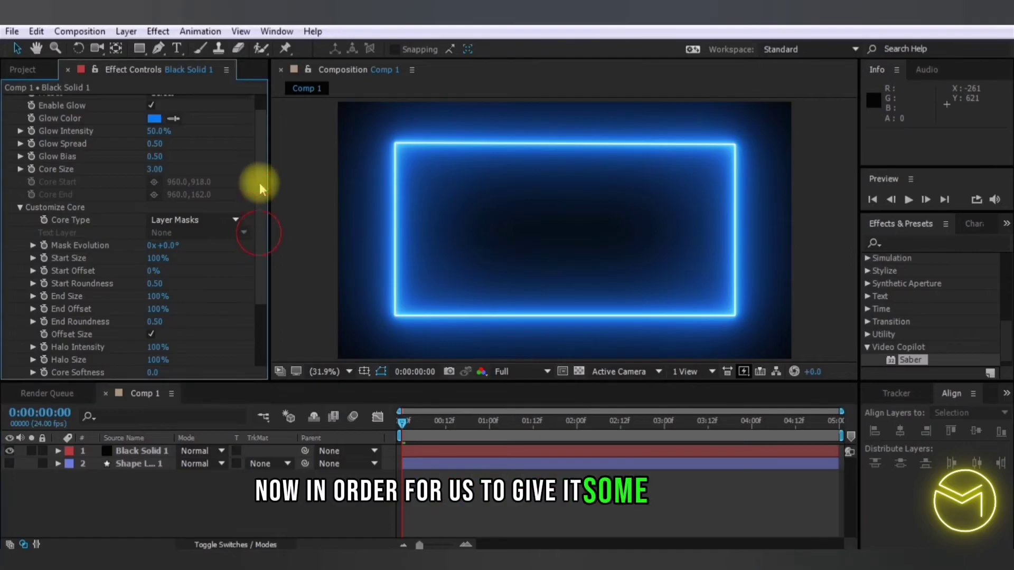
Set Saber Glow Intensity to 30% and Core Size to 5.
scroll(260, 177, "up", 2)
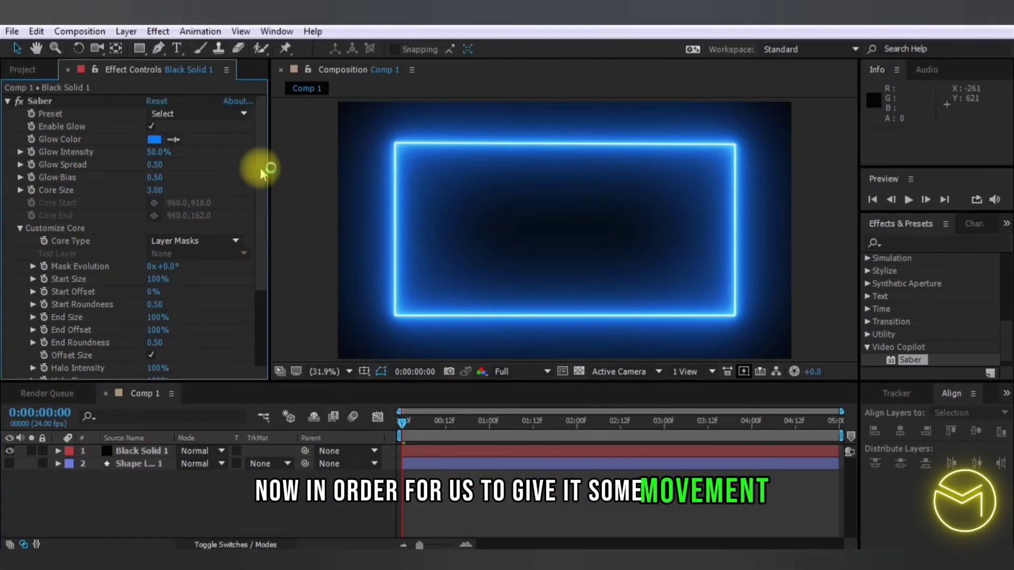
left_click(156, 153)
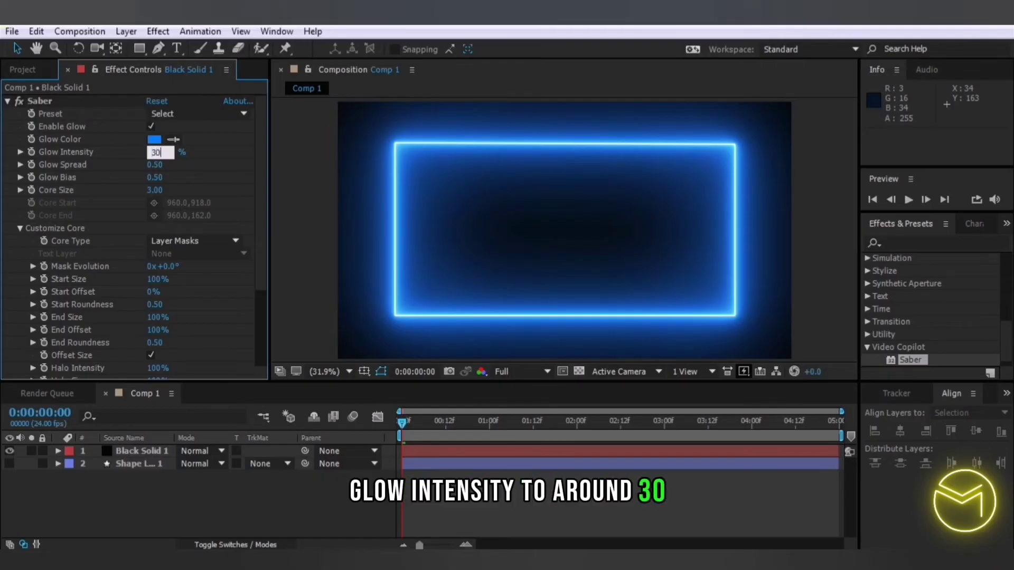
type("30")
key("Return")
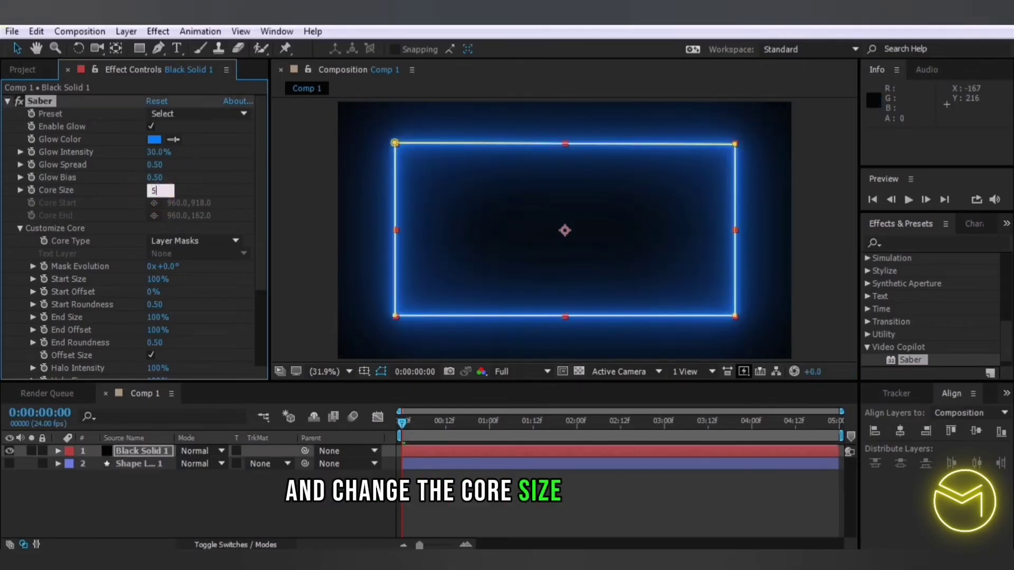
type("5")
left_click(327, 228)
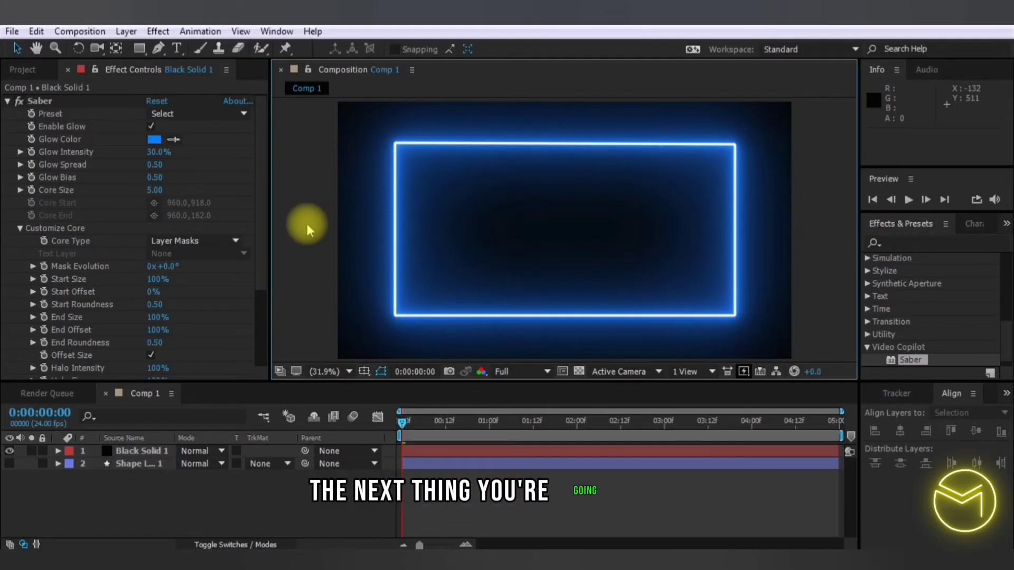
Keyframe Mask Evolution from 0x at the start to 1x at the last frame.
left_click(43, 267)
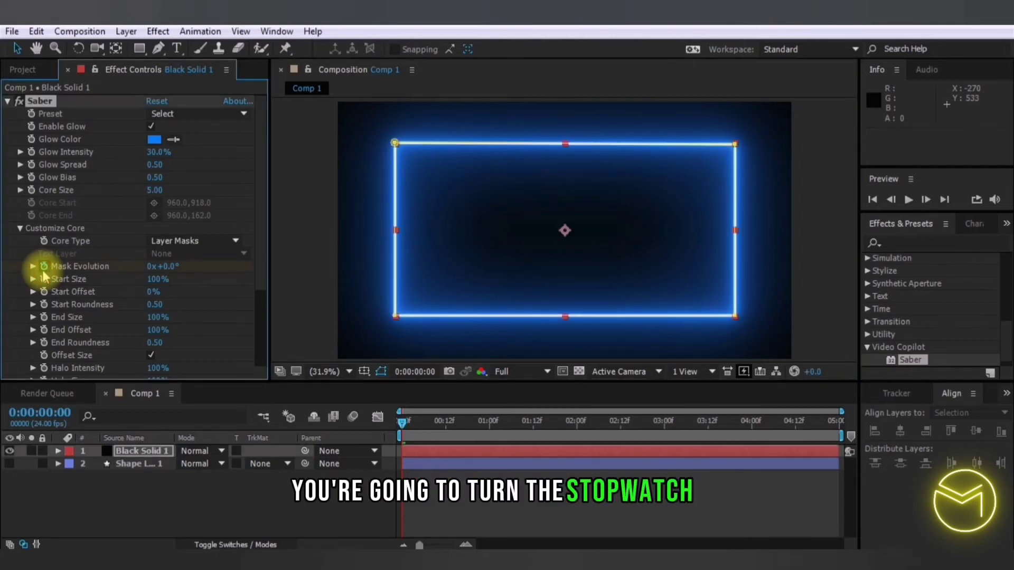
left_click(835, 422)
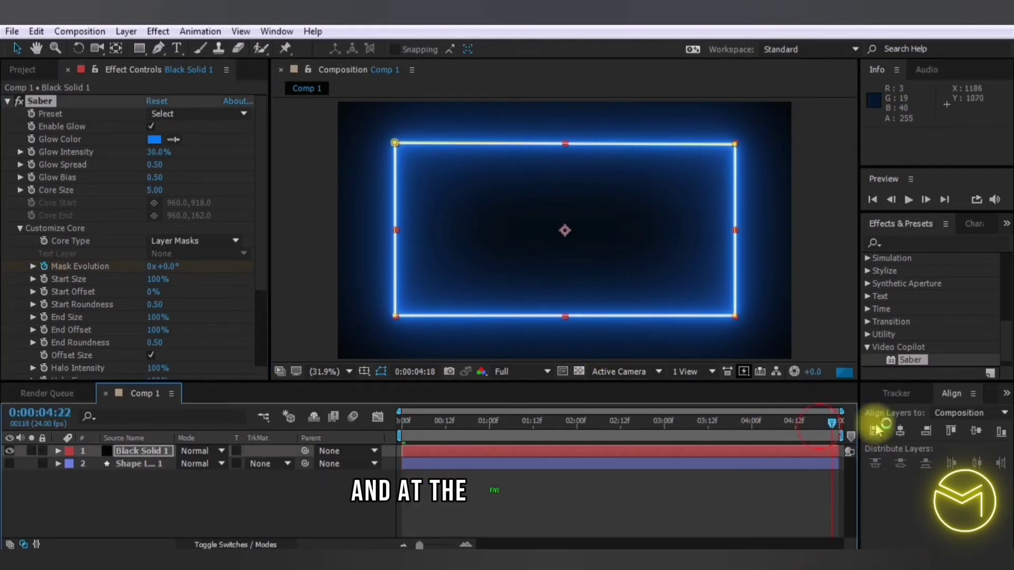
left_click(152, 268)
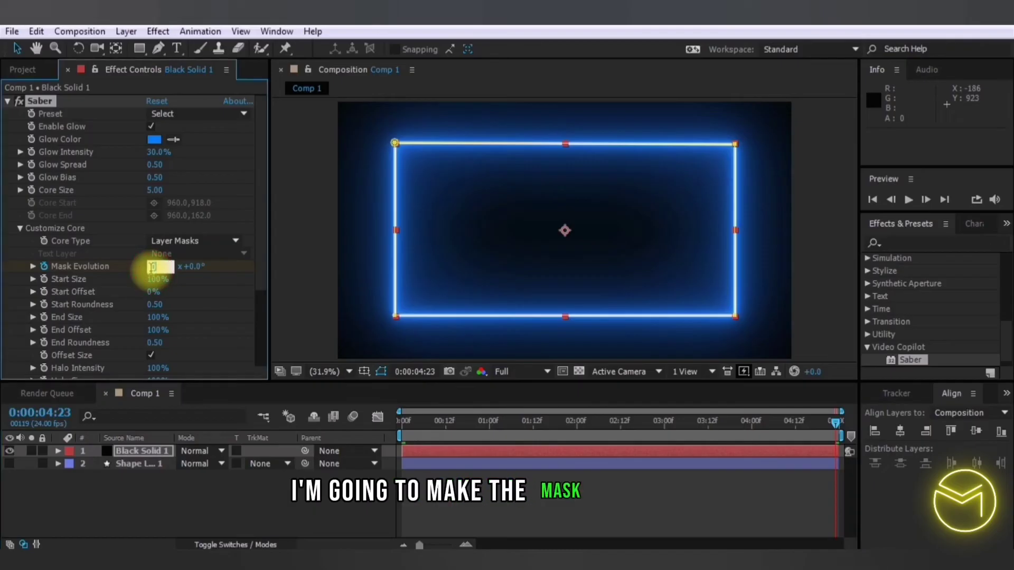
left_click(294, 272)
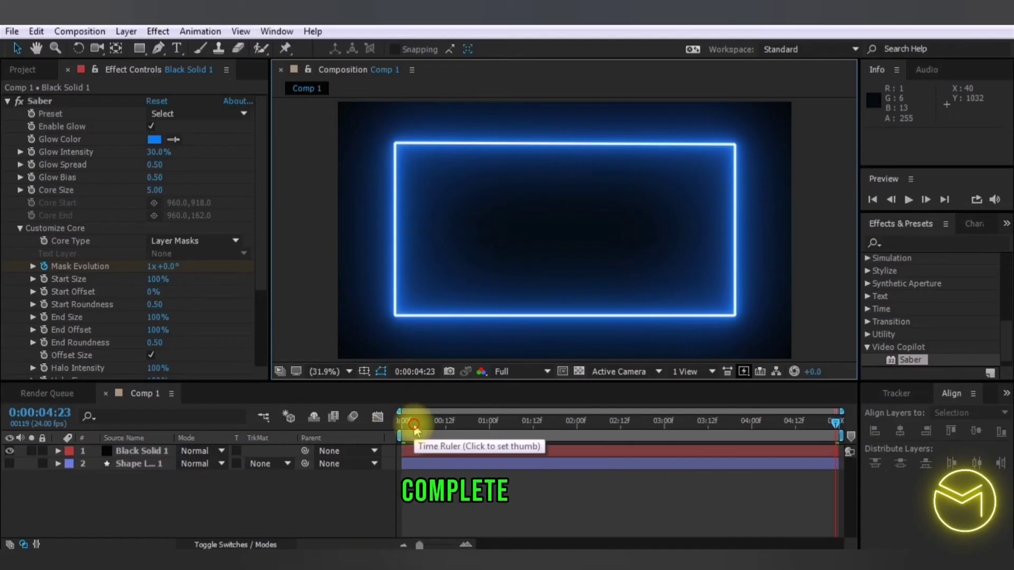
left_click(403, 421)
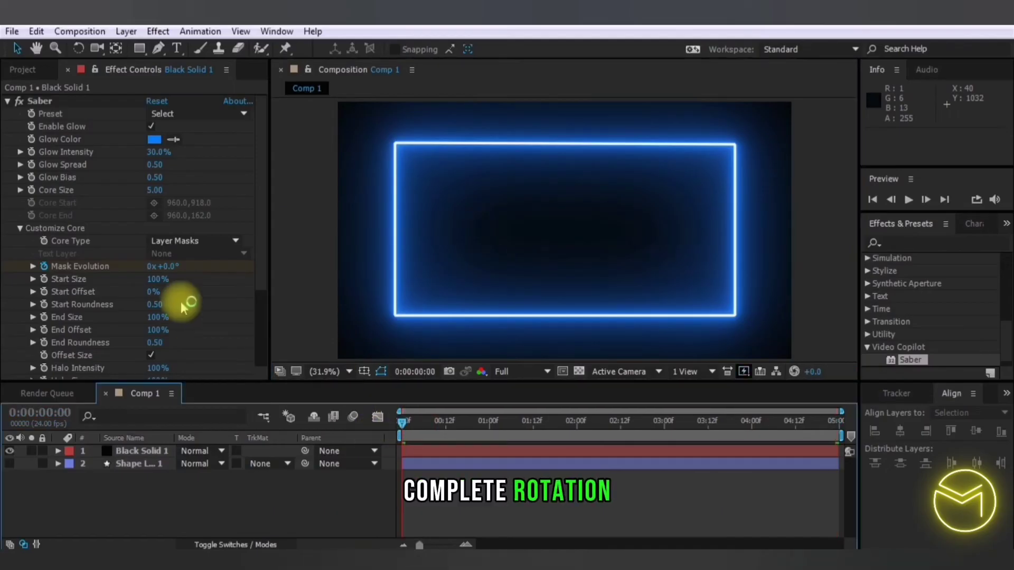
Set End Size to 0% and End and Start Roundness to 0.8, then preview.
left_click(154, 317)
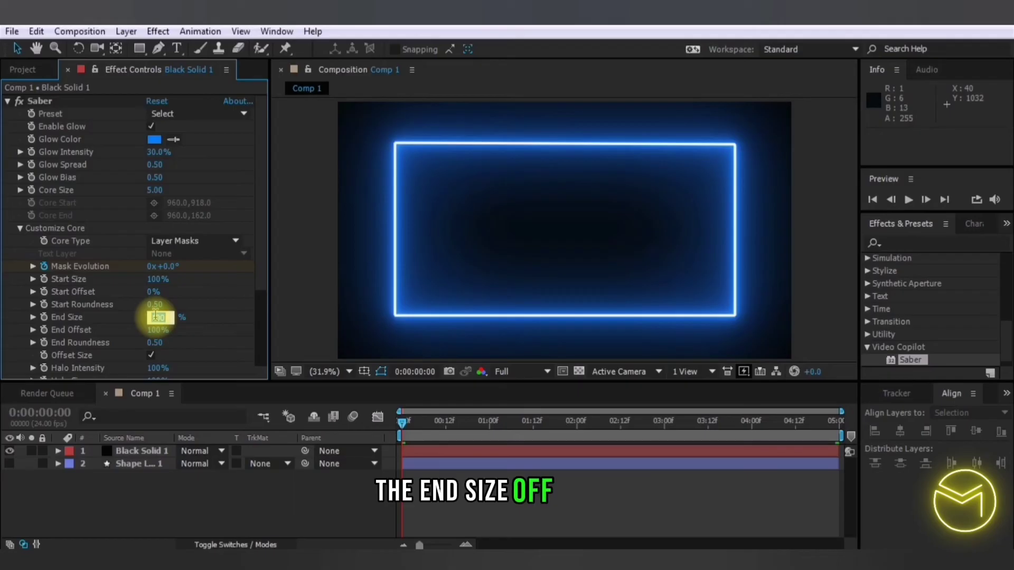
left_click(154, 344)
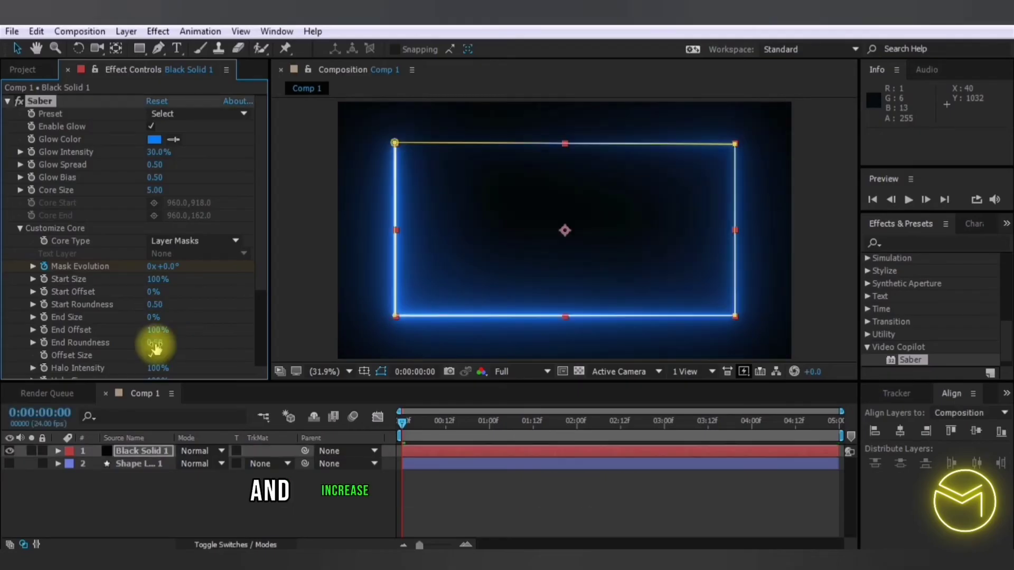
type("0.8")
left_click(154, 305)
type("0.8")
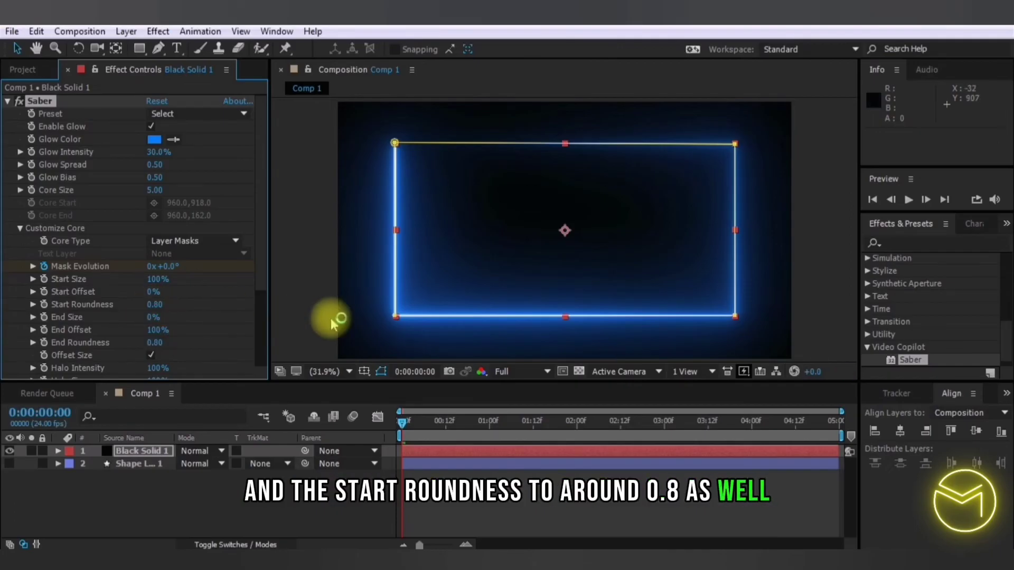
left_click(305, 272)
key("space")
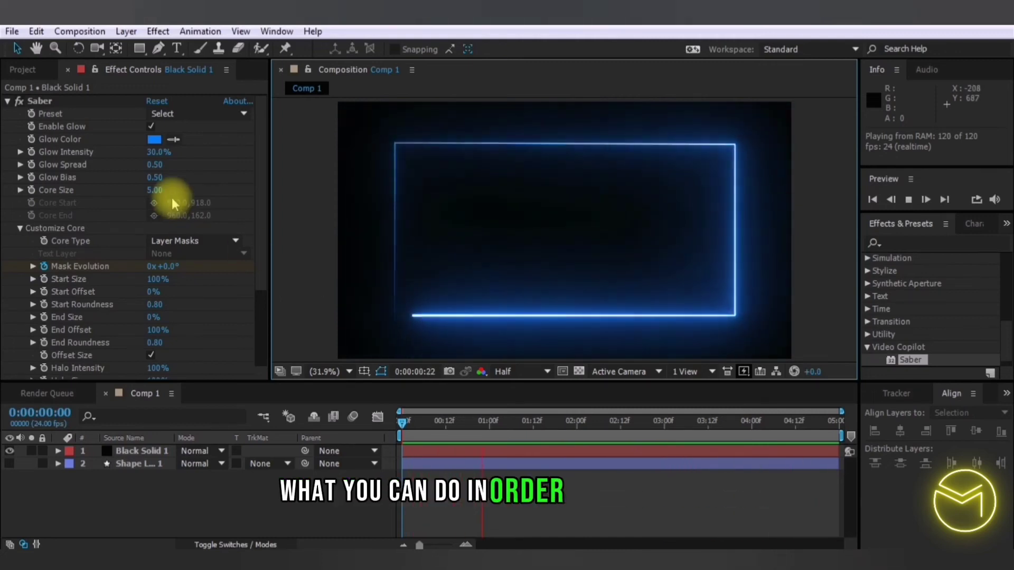
left_click(154, 140)
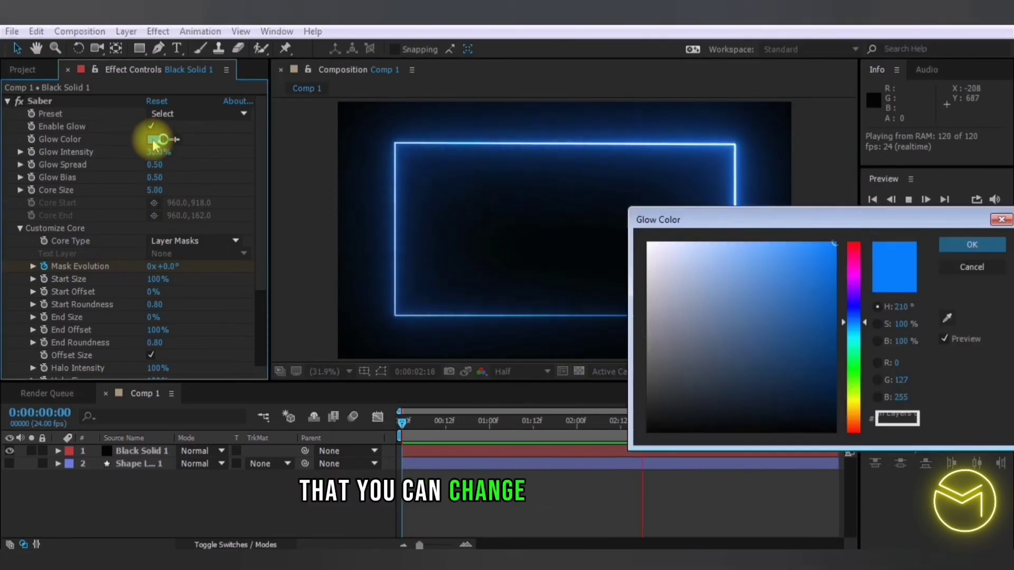
left_click(851, 243)
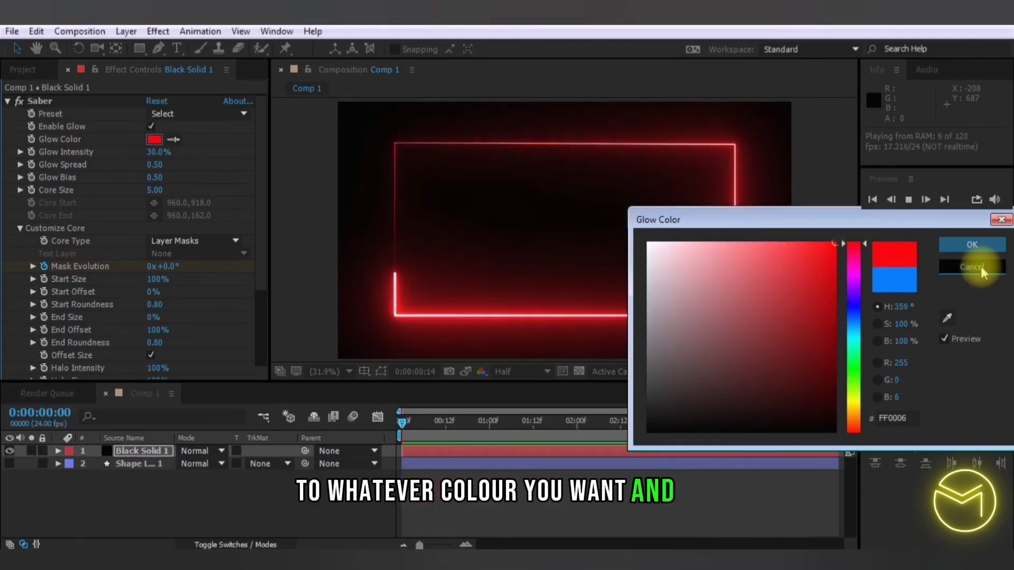
left_click(971, 267)
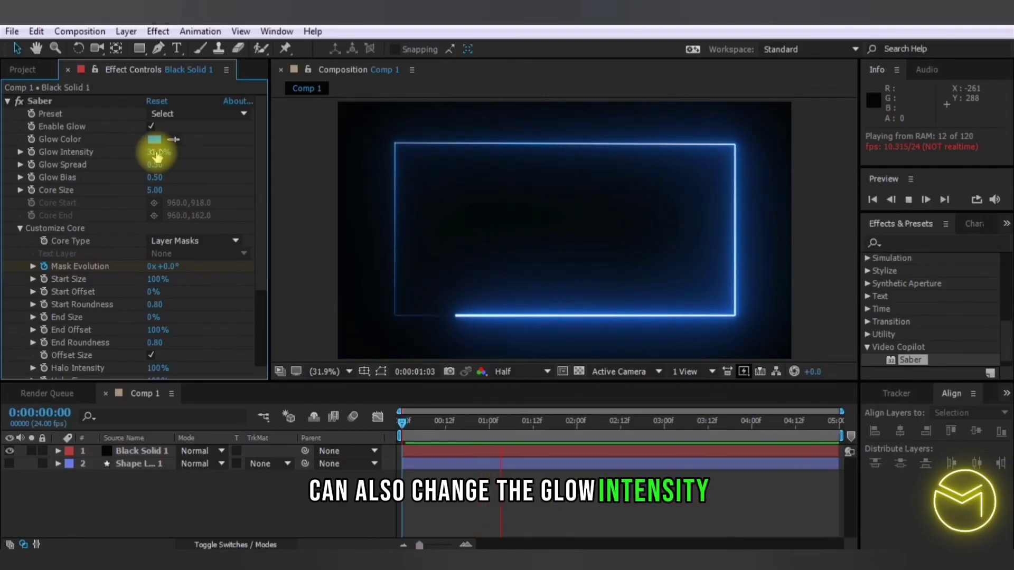